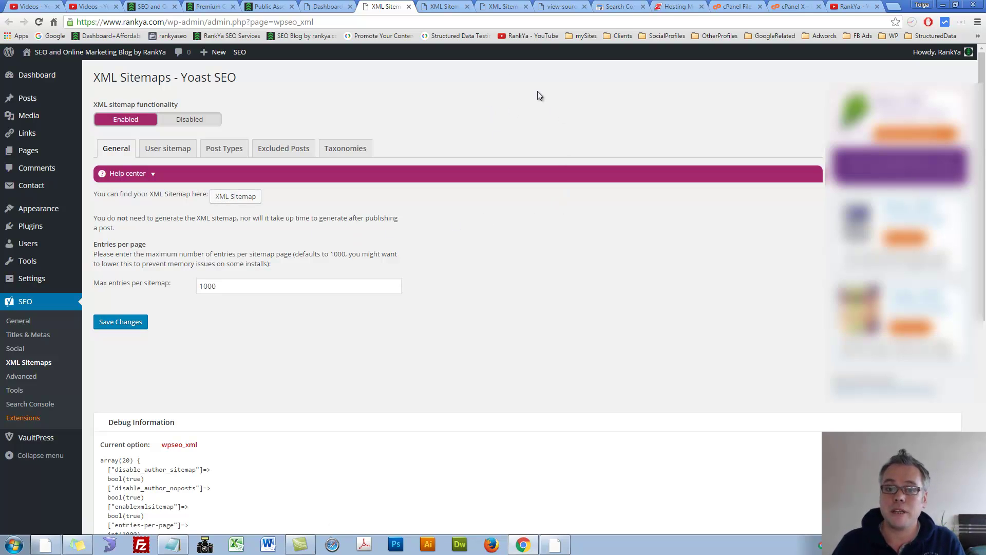
View the raw XML source of post-sitemap.xml and select its file name in the address bar.
click(432, 7)
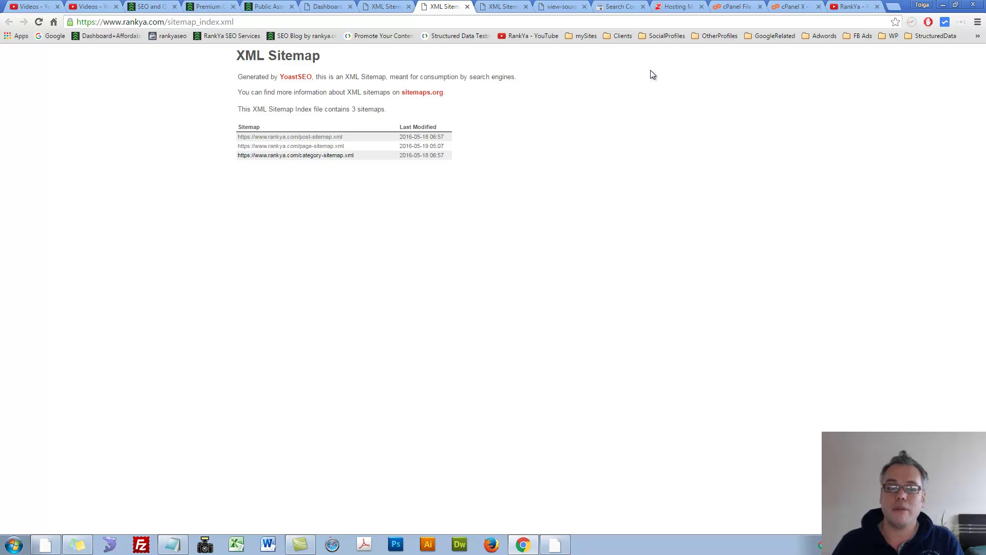
click(557, 7)
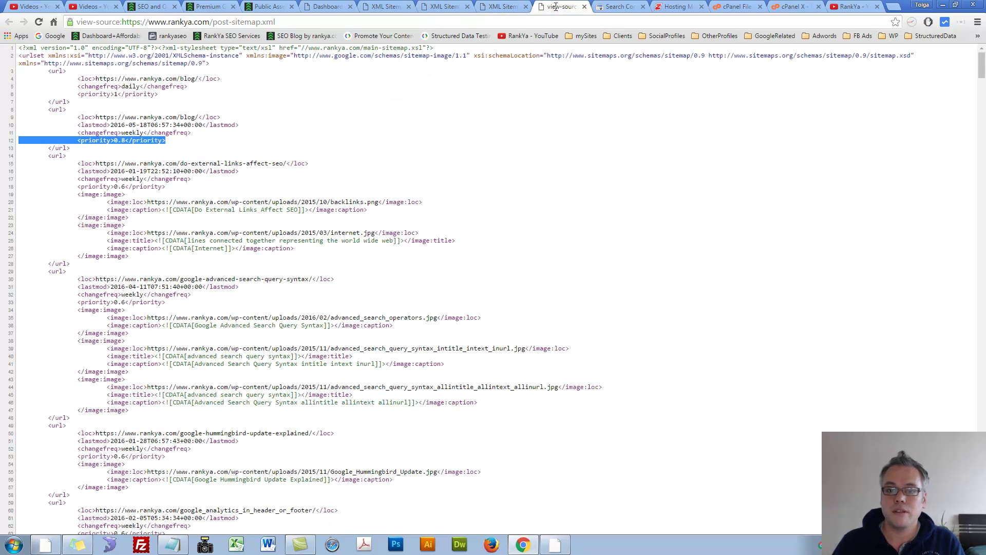
click(208, 111)
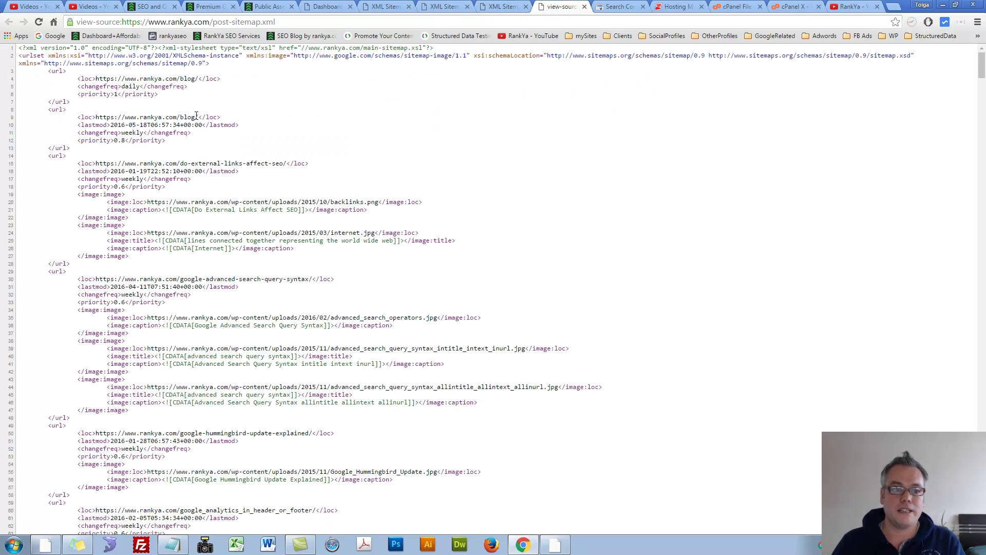
drag(213, 21, 276, 22)
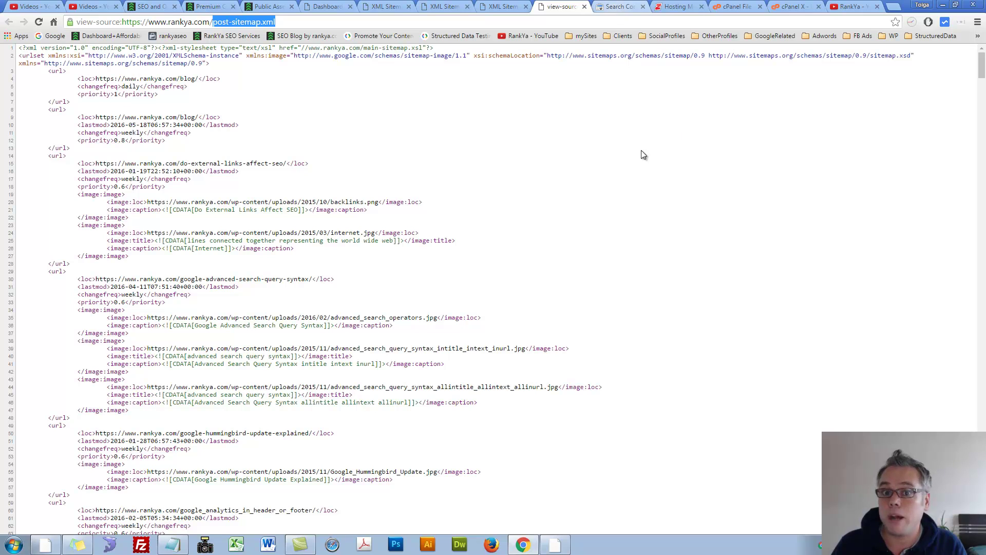
click(613, 7)
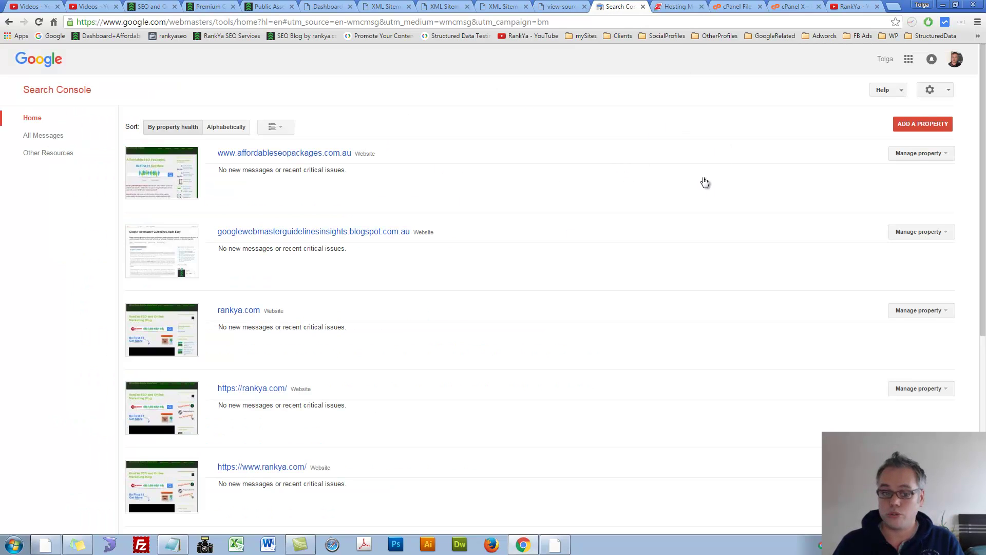
click(250, 467)
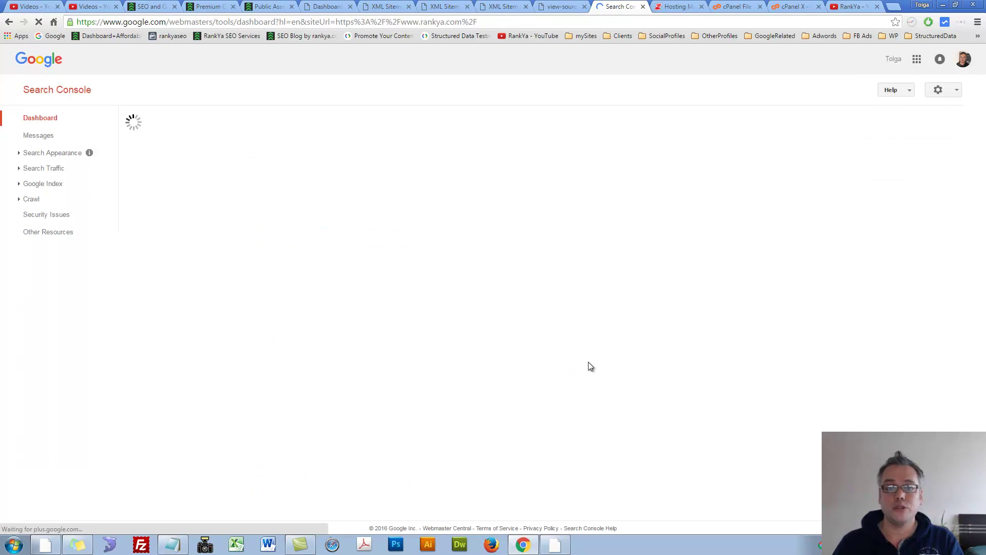
click(54, 202)
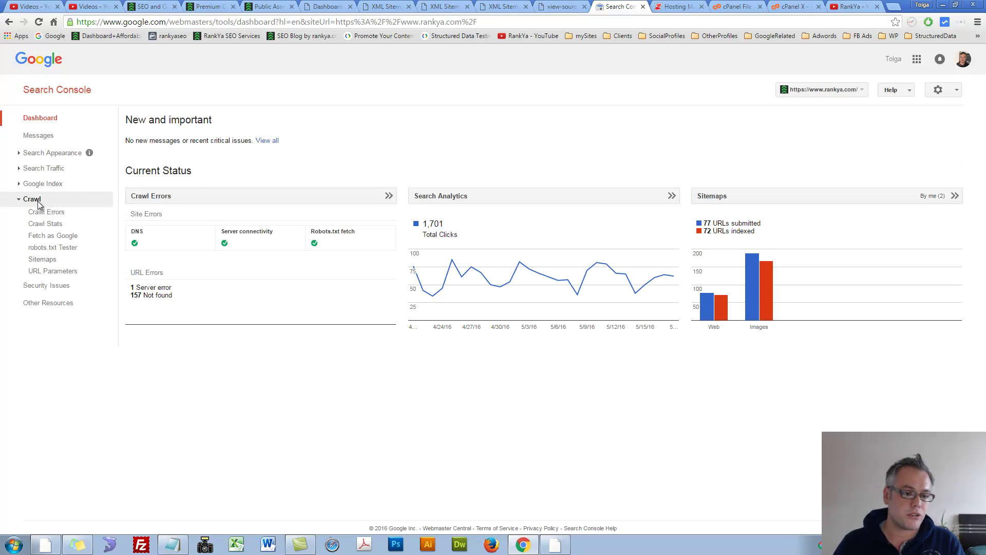
click(44, 260)
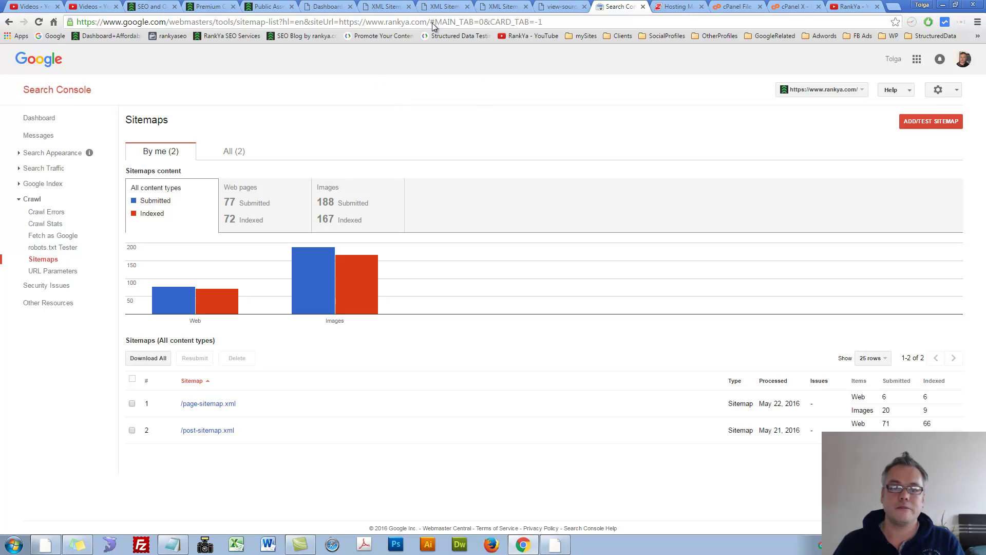
Open the 71-URL post sitemap from the sitemap index and copy the post-sitemap.xml file name.
click(439, 7)
middle_click(316, 136)
middle_click(319, 146)
click(470, 7)
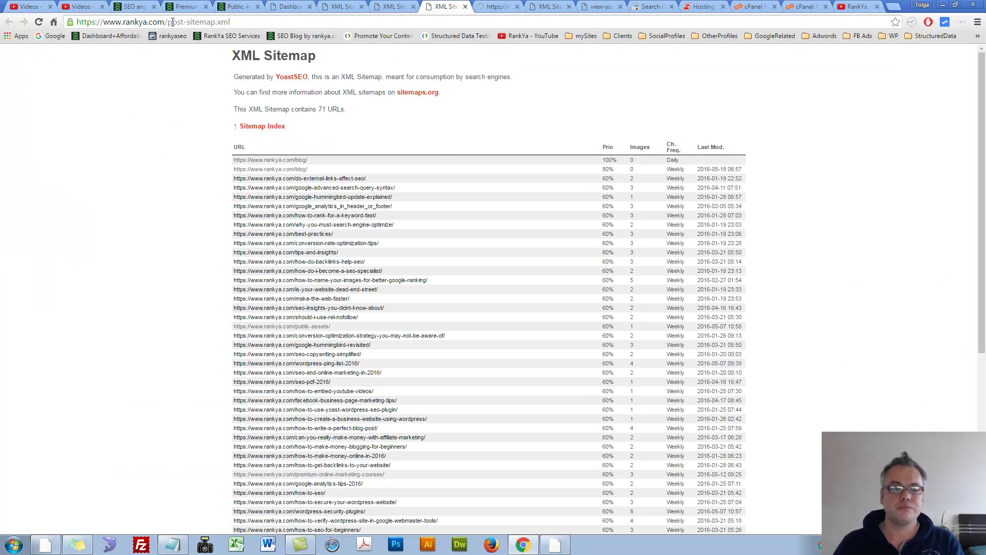
drag(169, 21, 234, 21)
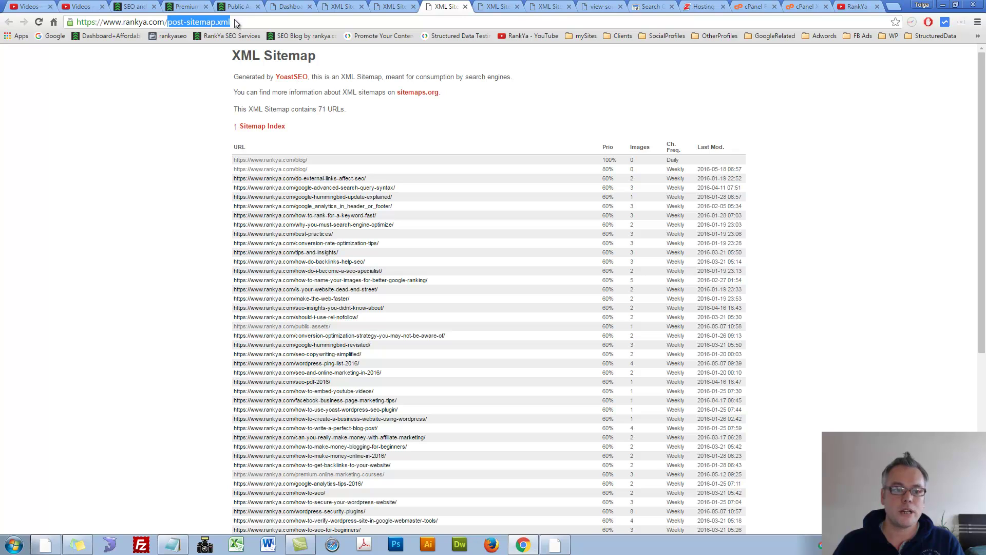
right_click(193, 23)
click(213, 63)
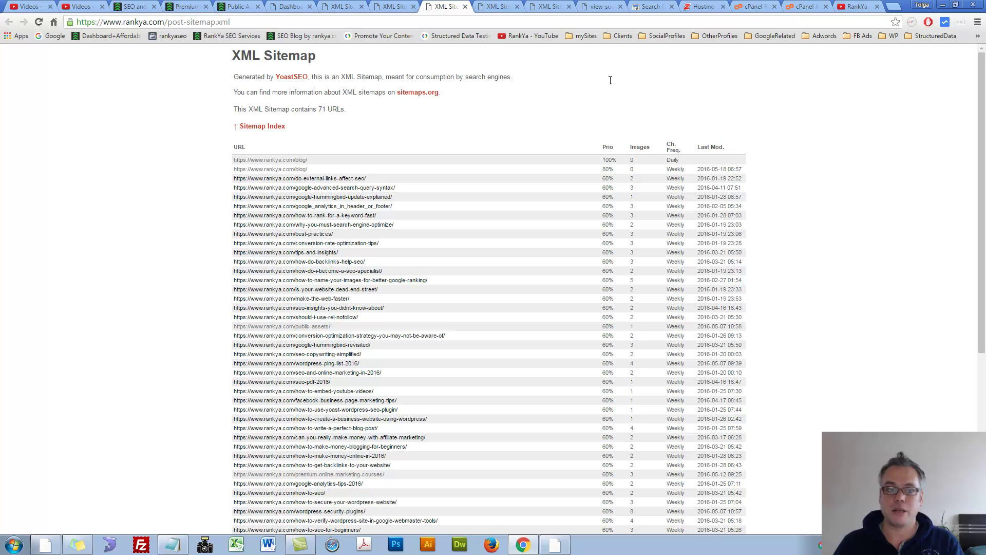
triple_click(187, 23)
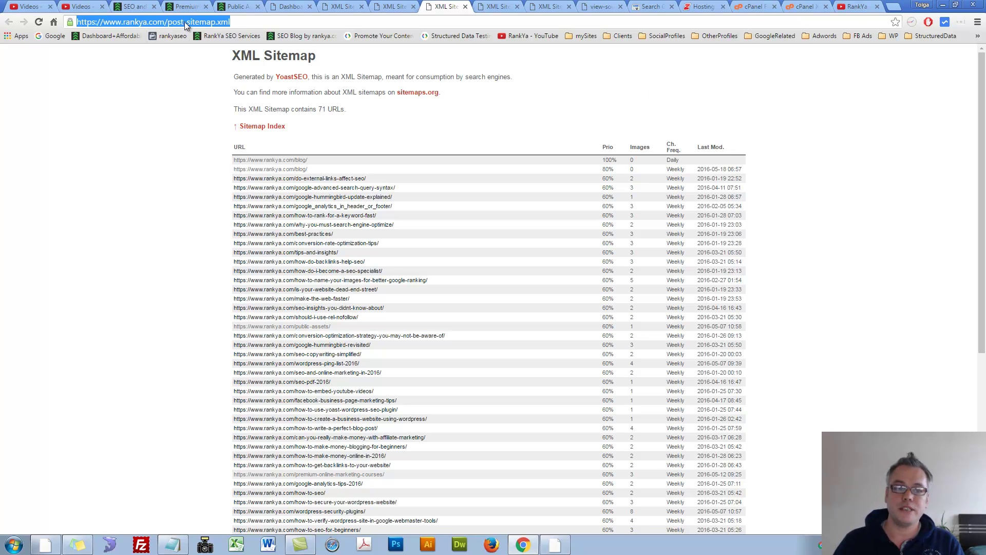
click(184, 22)
key(BackSpace)
key(BackSpace)
key(BackSpace)
key(BackSpace)
key(BackSpace)
key(BackSpace)
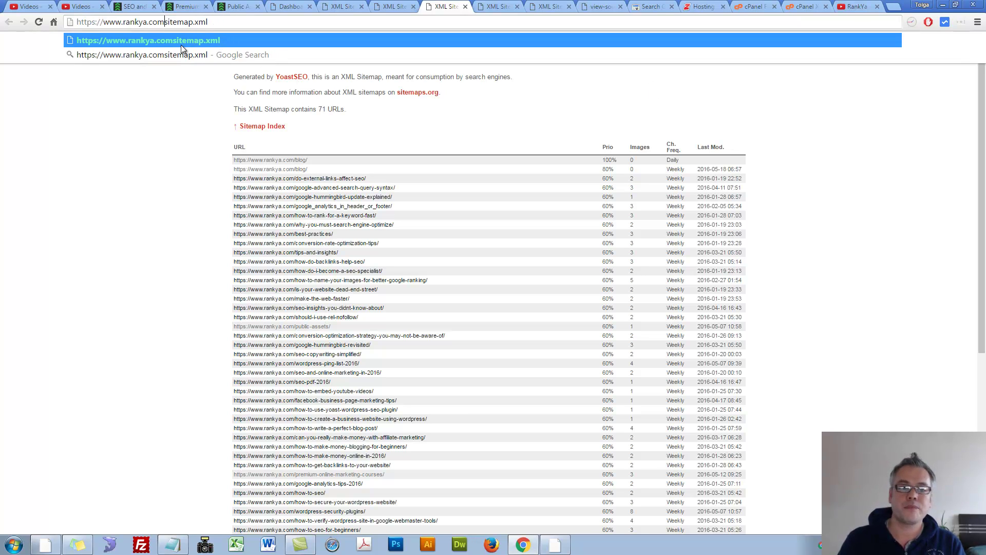
text(/)
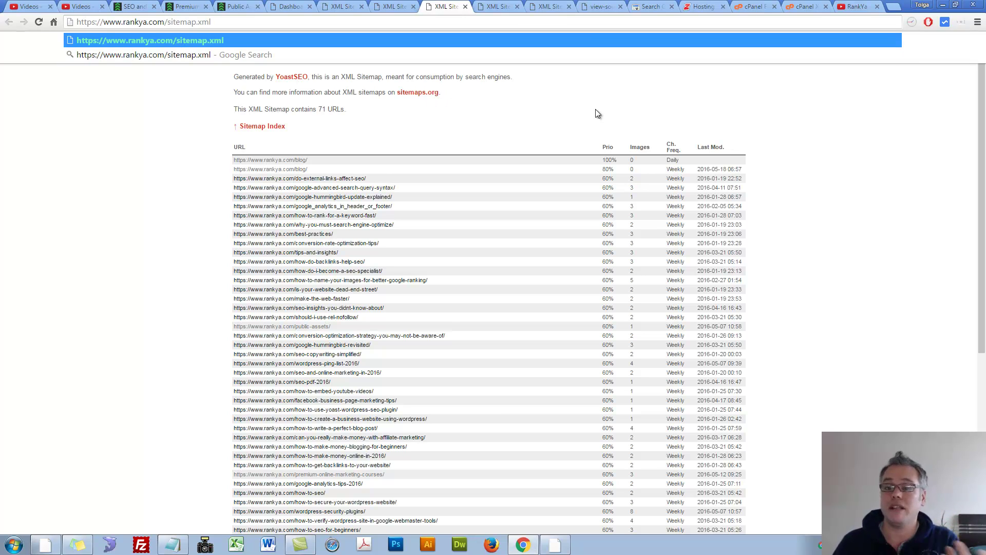
click(482, 128)
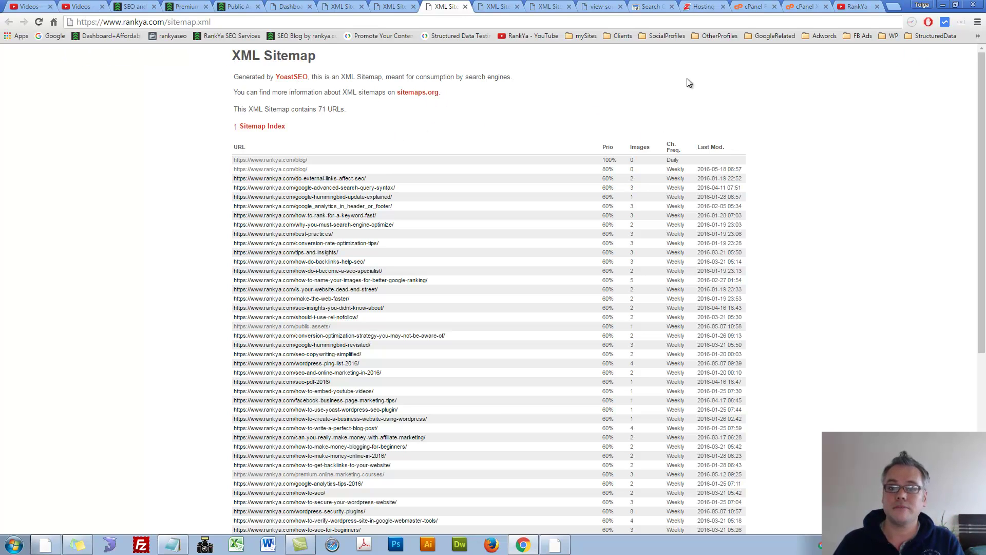
click(646, 10)
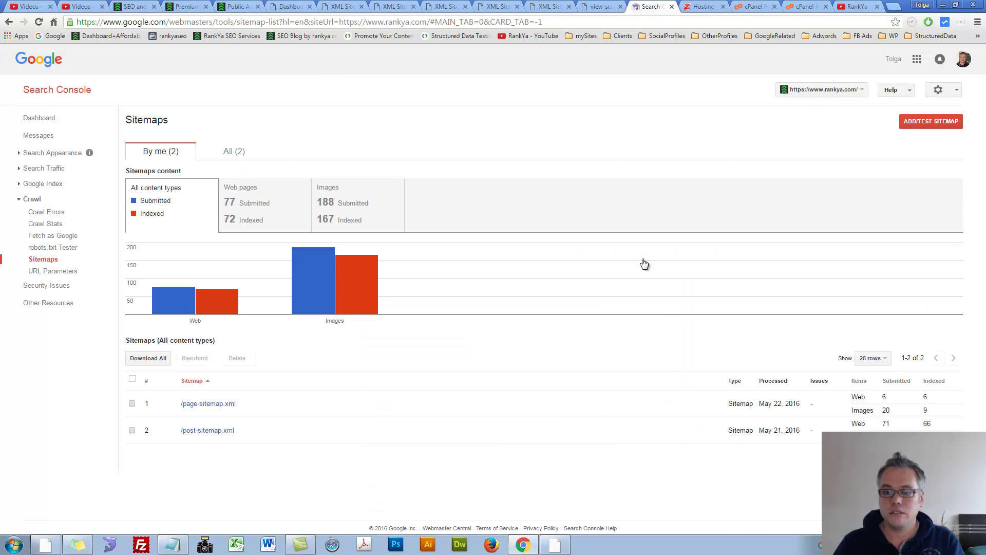
click(929, 122)
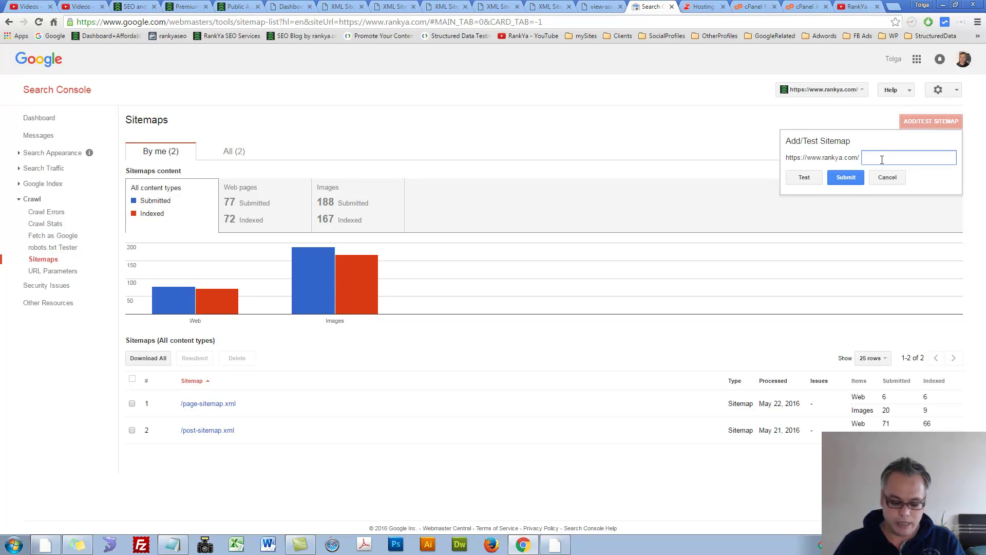
key(ctrl+v)
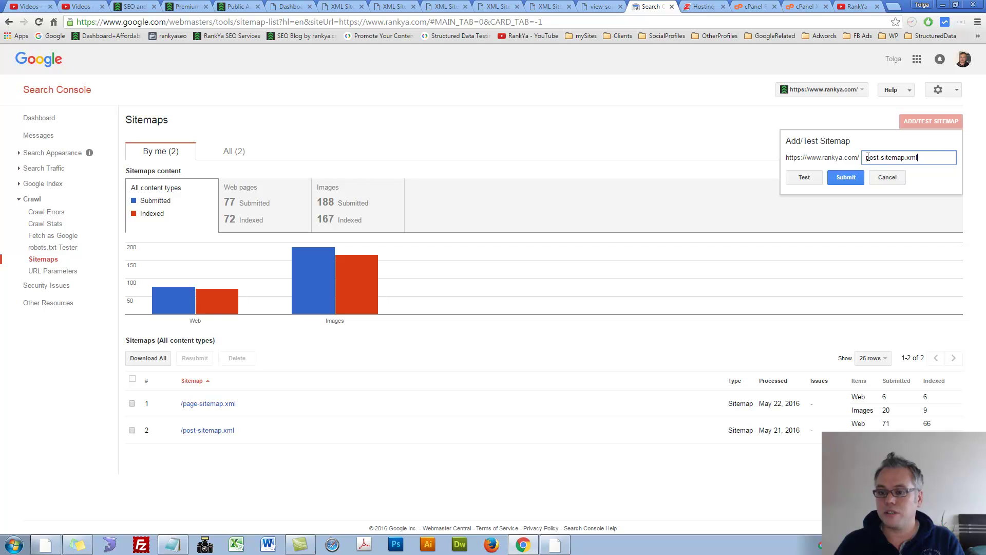
drag(868, 157, 935, 158)
click(894, 156)
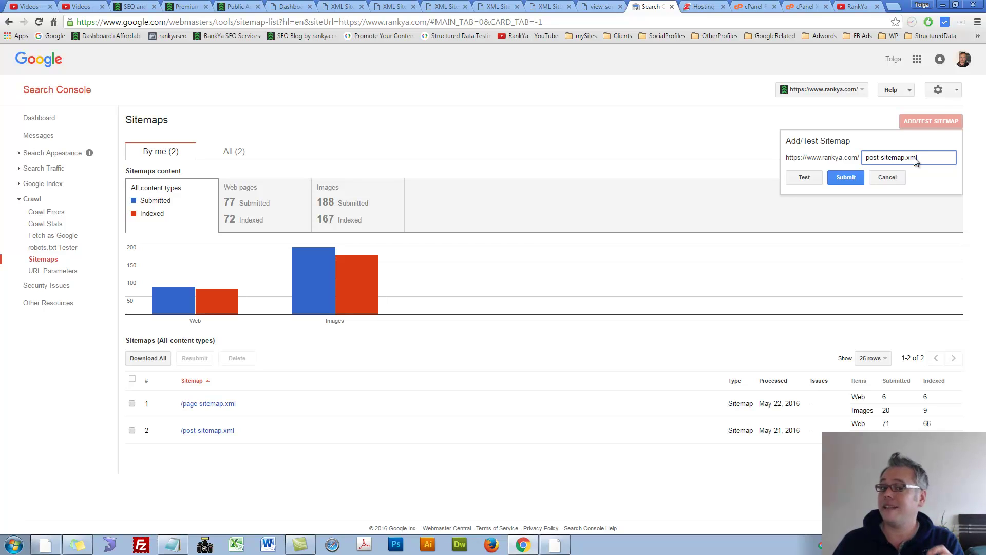
Test post-sitemap.xml and confirm 71 pages and 168 images with no errors.
click(801, 177)
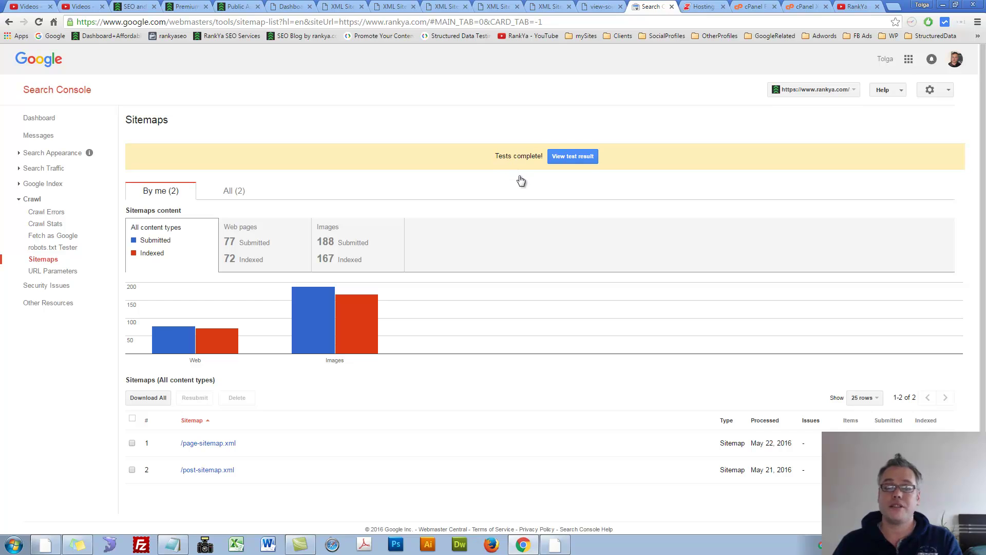
click(574, 157)
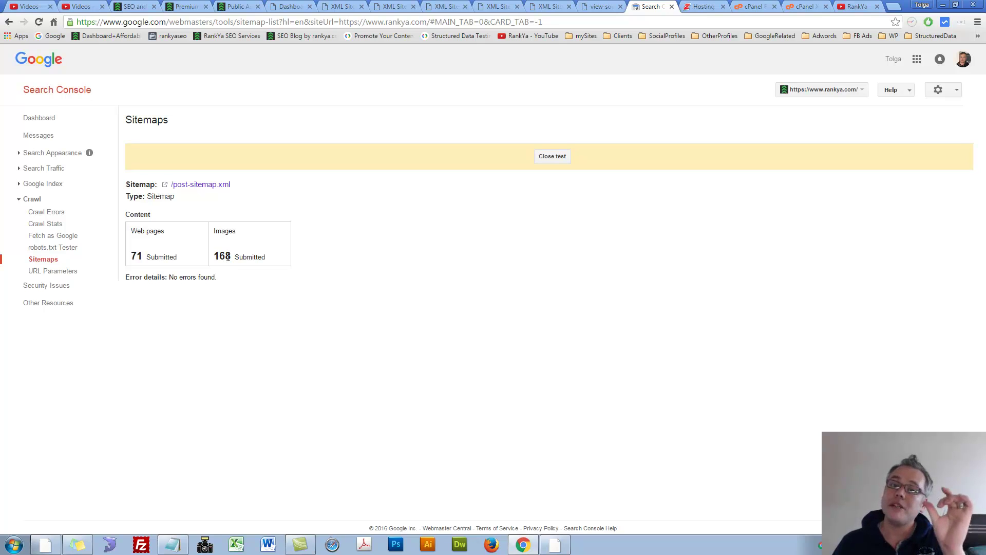
drag(215, 260, 307, 260)
click(308, 260)
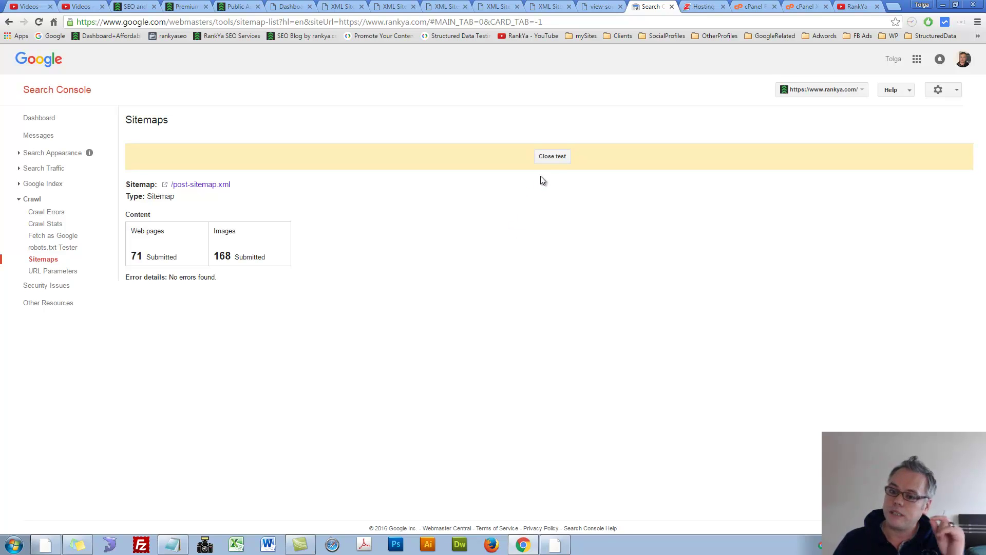
click(552, 156)
Re-enter post-sitemap.xml in the Add/Test Sitemap form.
right_click(808, 219)
click(922, 142)
click(926, 121)
click(876, 159)
key(ctrl+v)
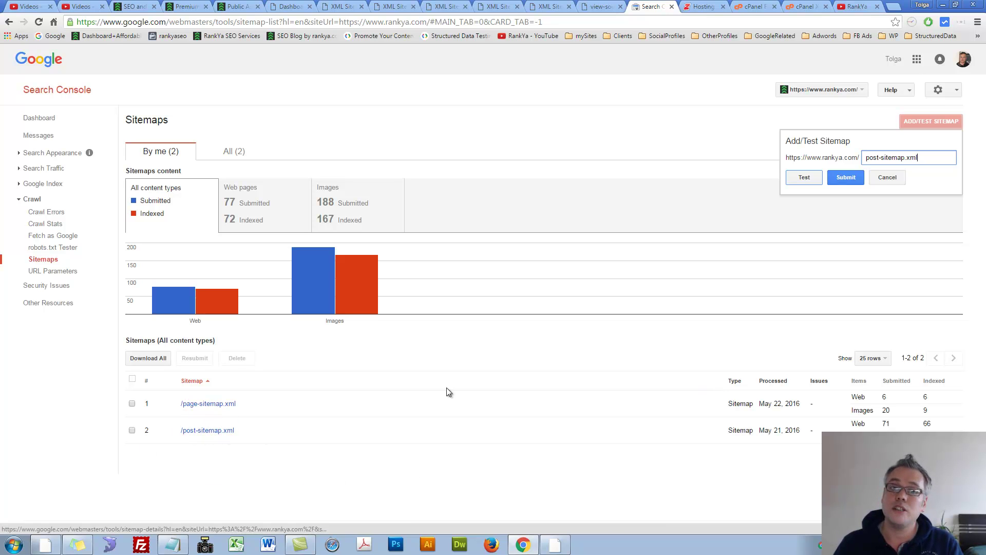
Open page-sitemap.xml (6 URLs) from the sitemap index in a new tab and copy its file name.
click(341, 6)
click(386, 4)
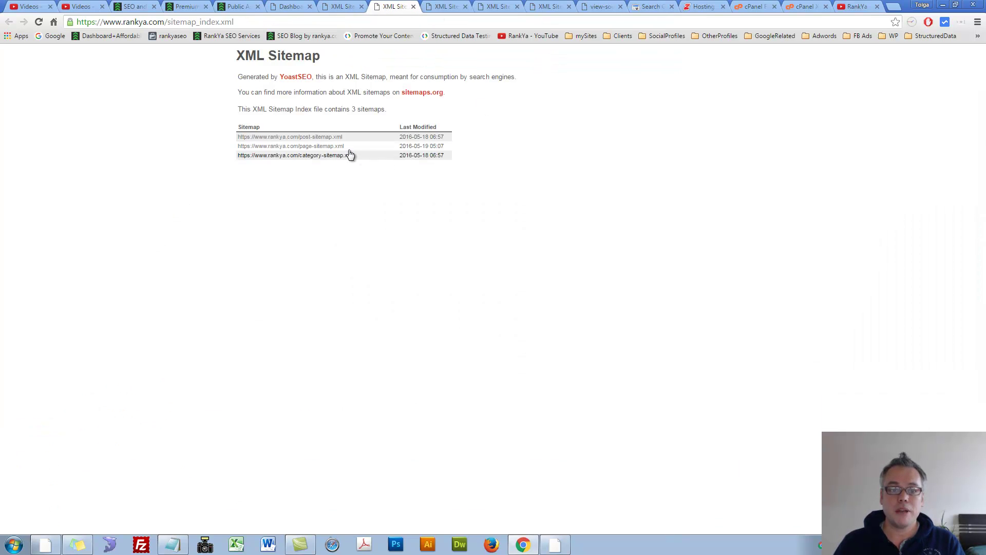
middle_click(297, 156)
click(426, 5)
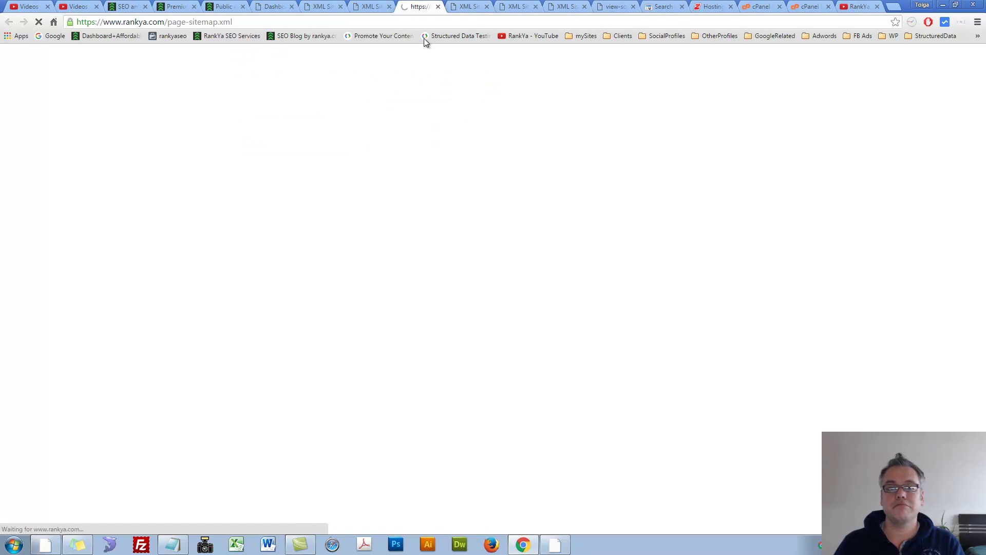
drag(165, 22, 274, 23)
click(168, 22)
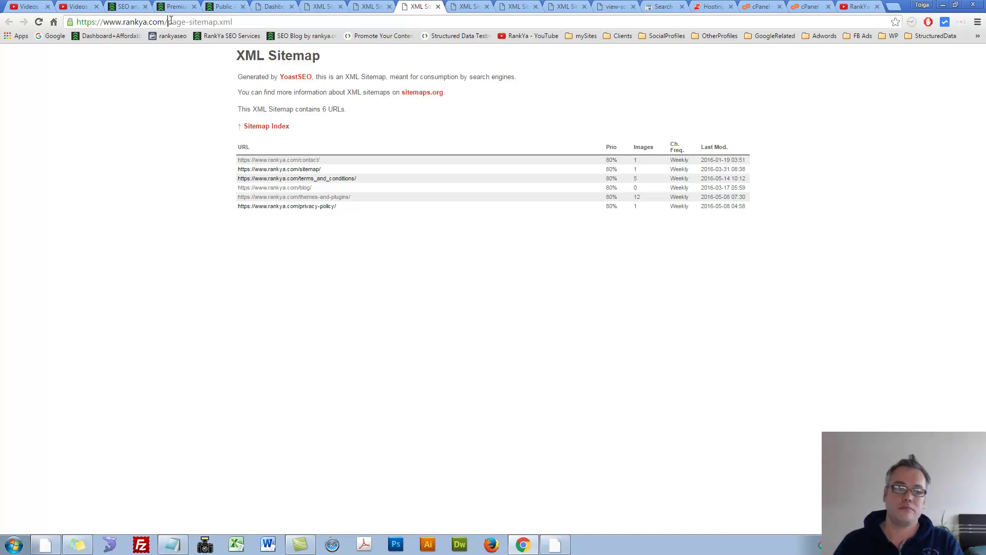
drag(167, 22, 275, 23)
right_click(175, 23)
click(225, 60)
Replace post-sitemap.xml with page-sitemap.xml in the Add/Test field and run the test.
click(649, 6)
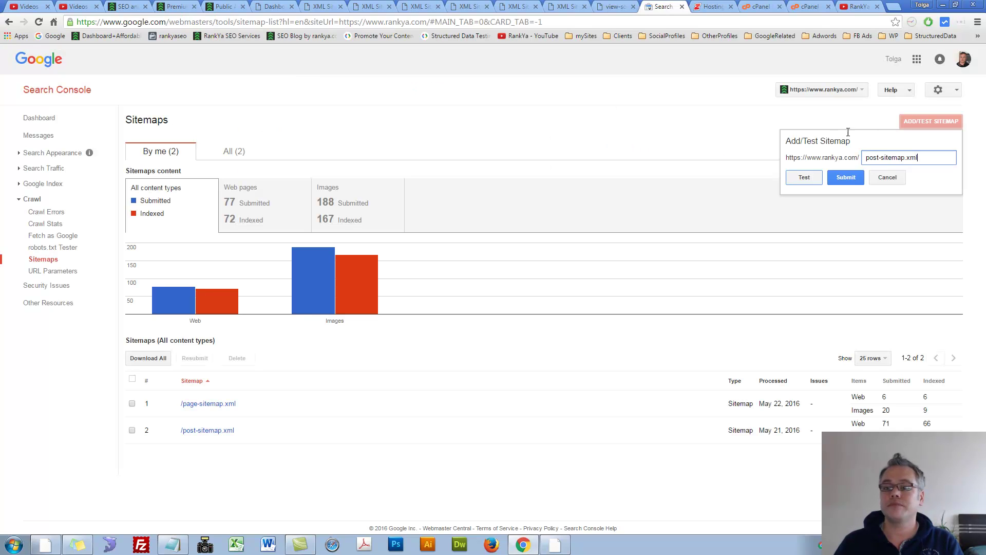
drag(924, 156, 865, 158)
key(ctrl+v)
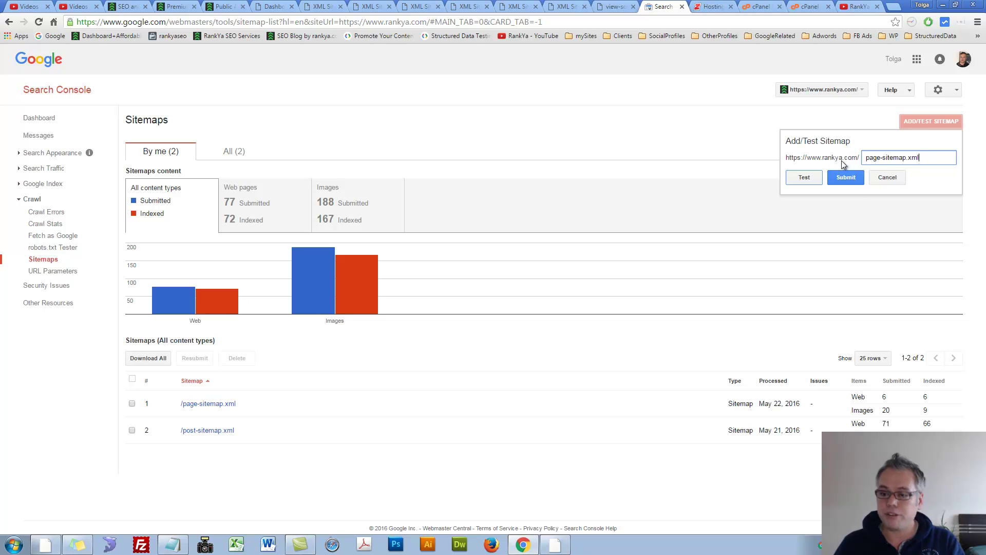
click(805, 180)
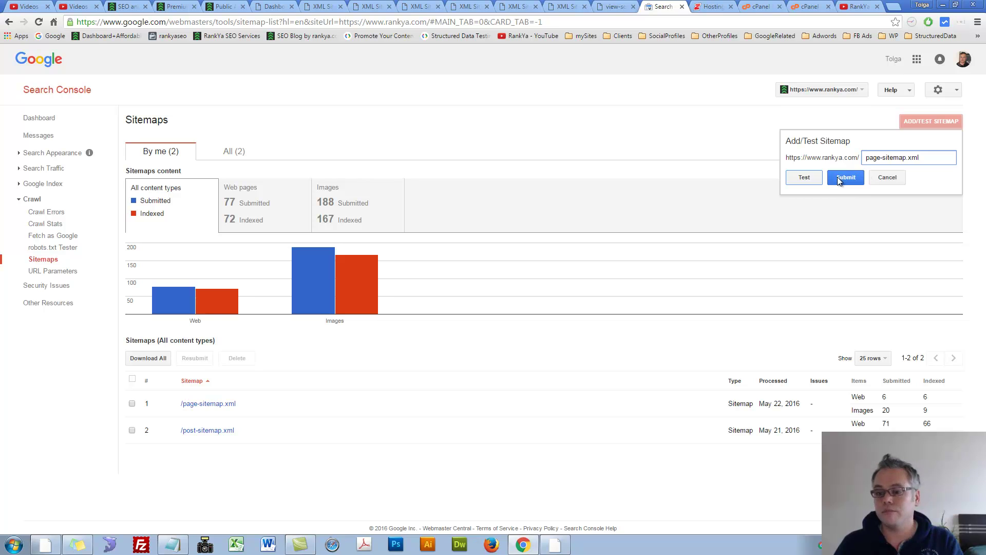
Open category-sitemap.xml from sitemap_index.xml in a background tab and return to Search Console.
click(374, 7)
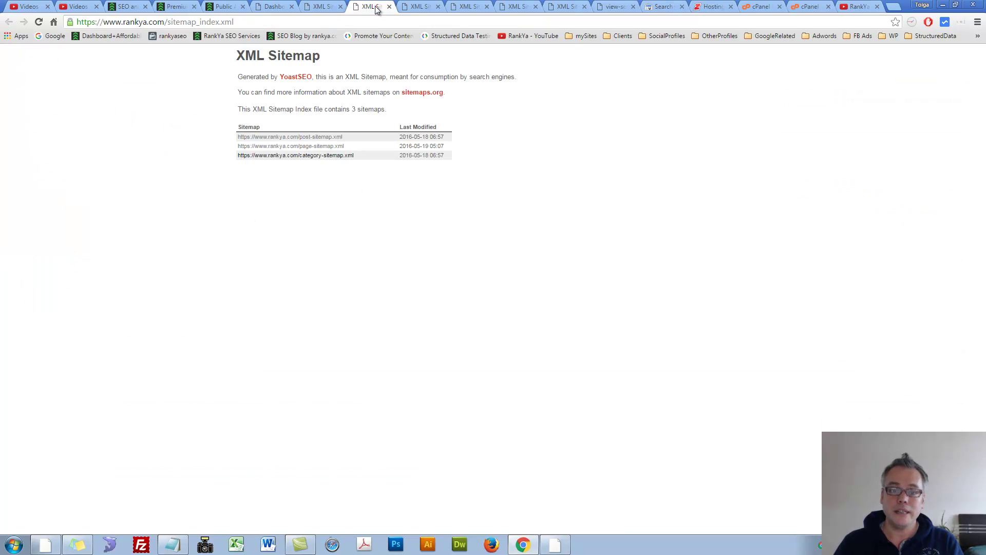
middle_click(312, 156)
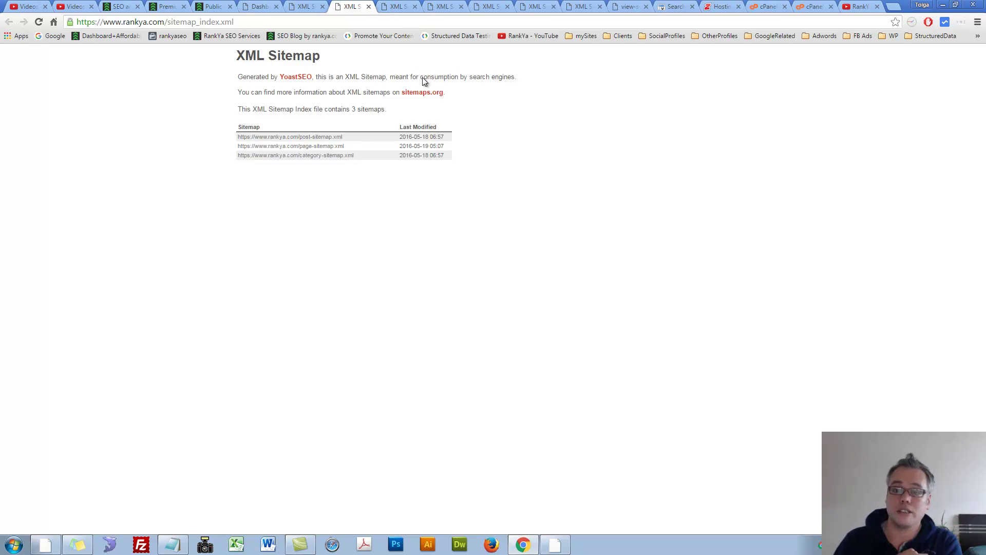
click(681, 11)
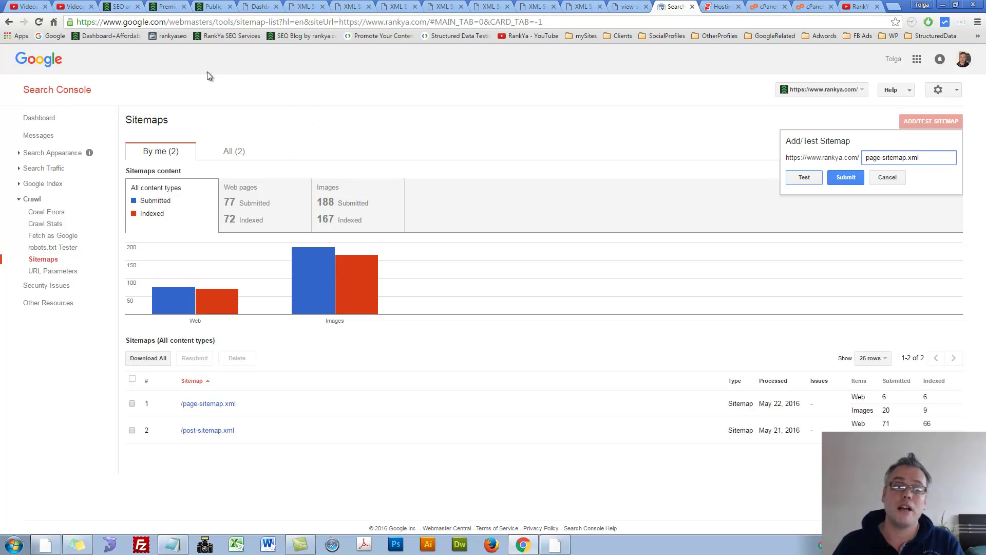
Pass through the Premium Online Marketing Courses page to the RankYa YouTube channel.
click(166, 6)
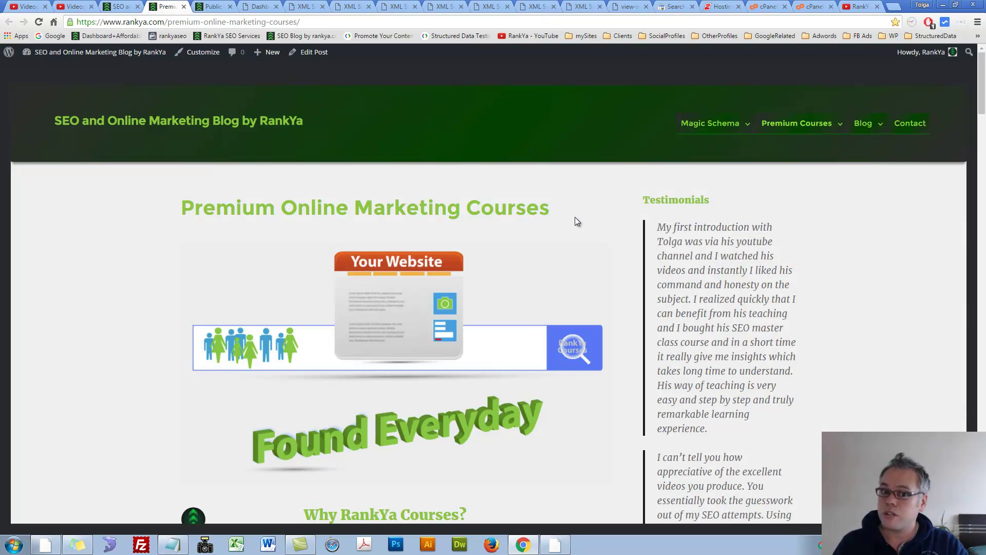
click(859, 6)
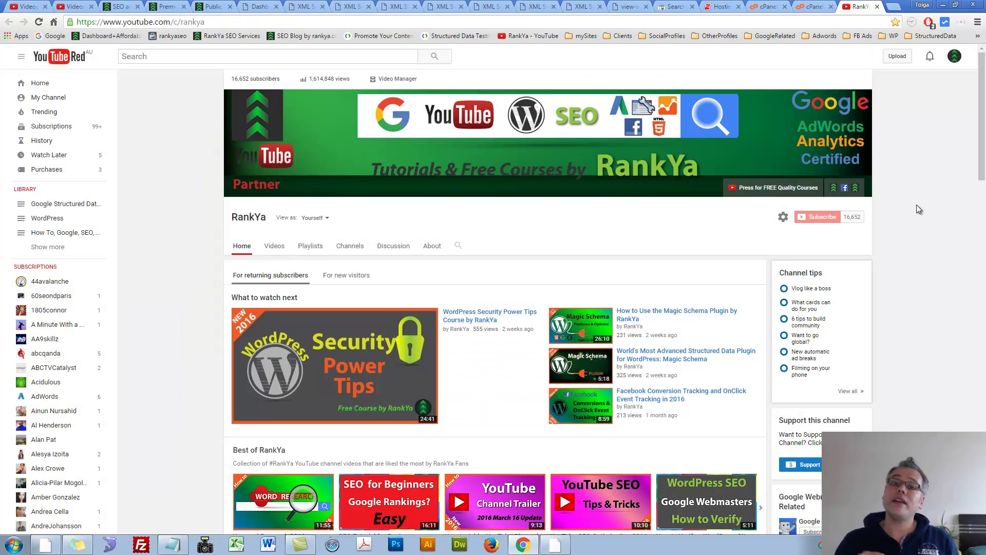